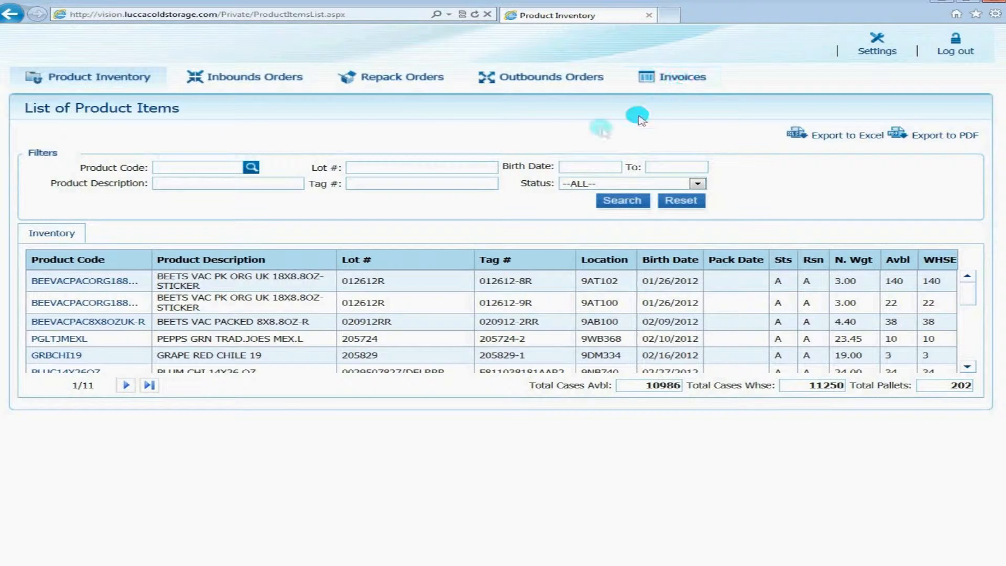
Step: Create a new repack order with order number TEST, repack type BTB (Box to Box) and date needed 3/23/2012
left_click(409, 78)
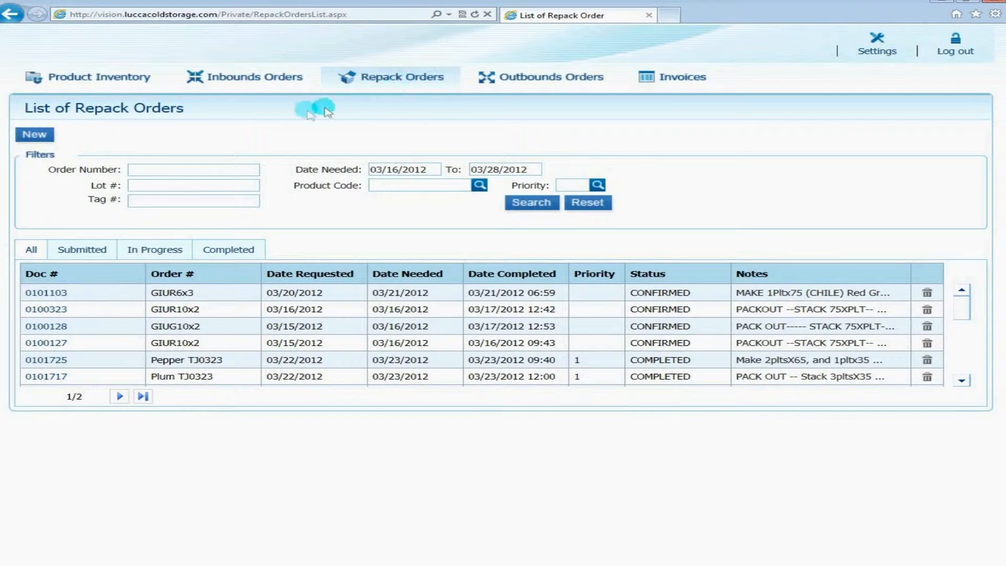
left_click(35, 135)
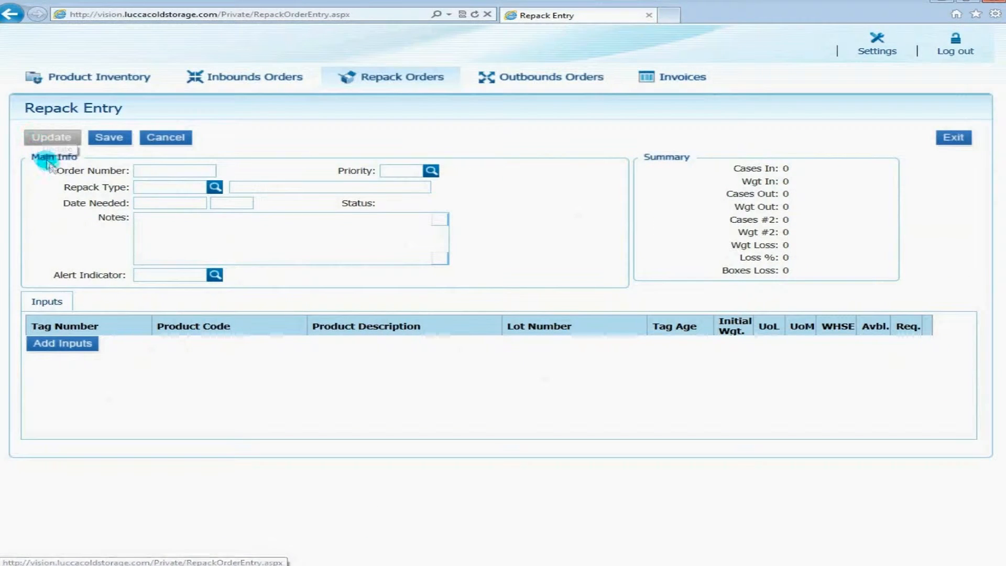
left_click(167, 171)
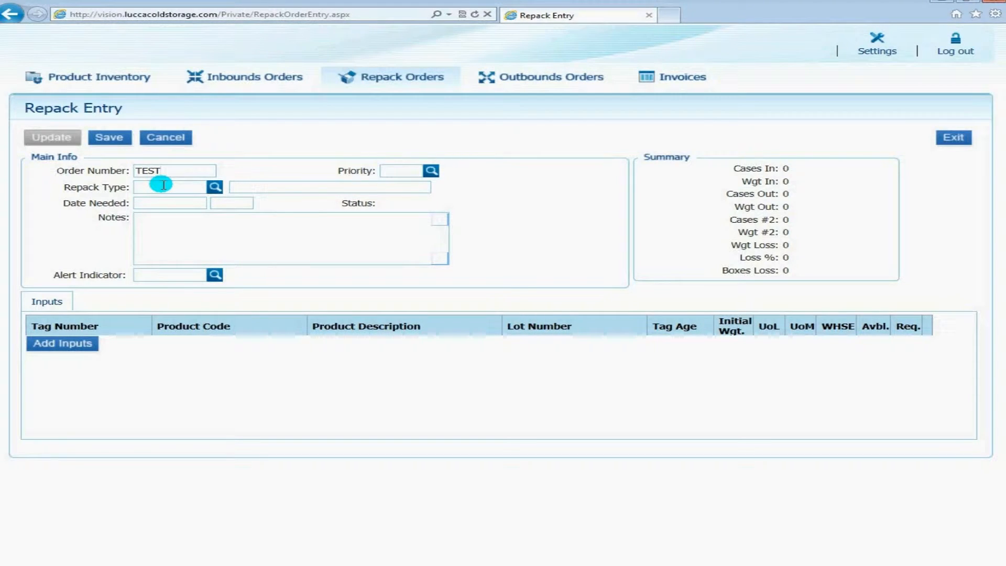
left_click(214, 187)
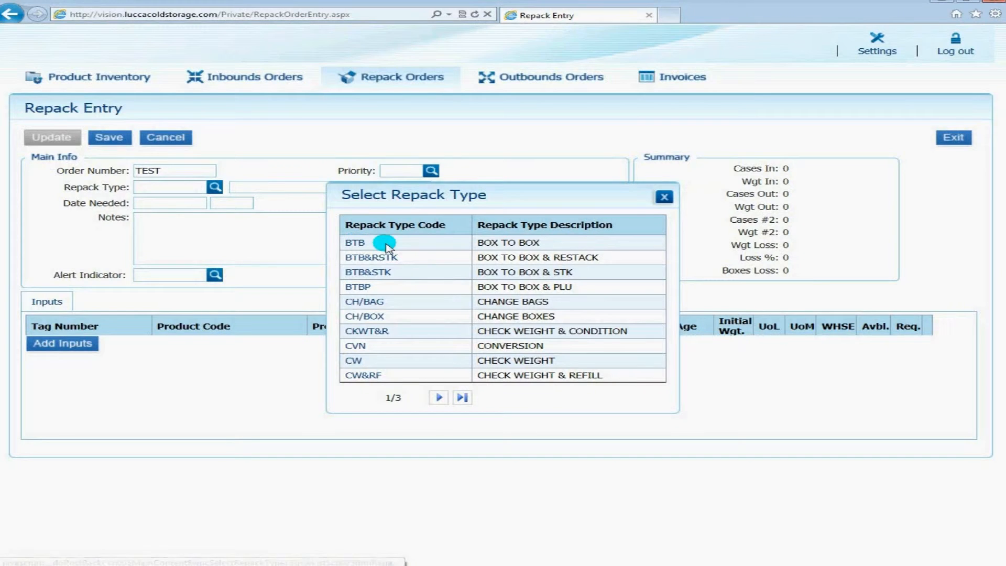
left_click(357, 243)
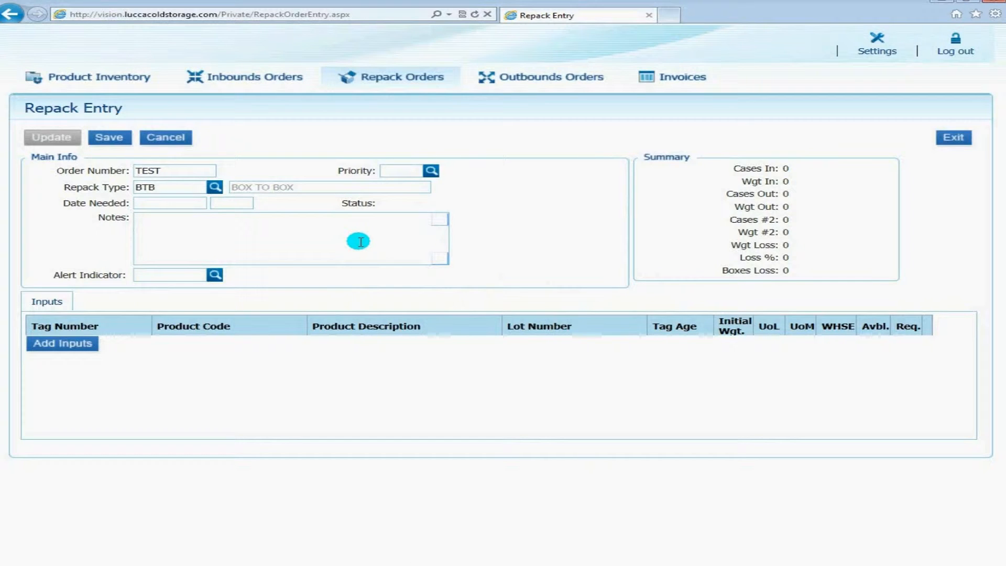
left_click(170, 204)
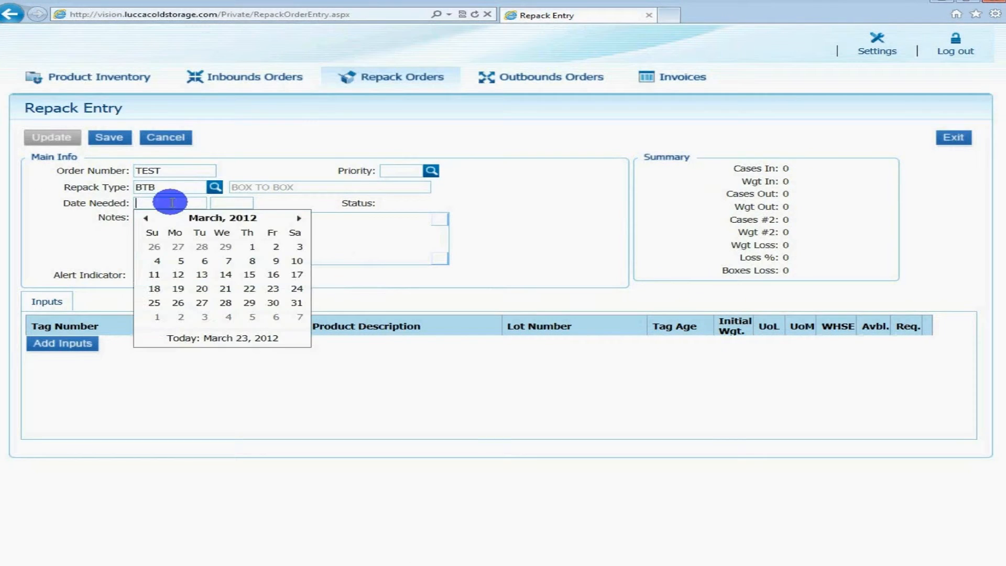
left_click(273, 289)
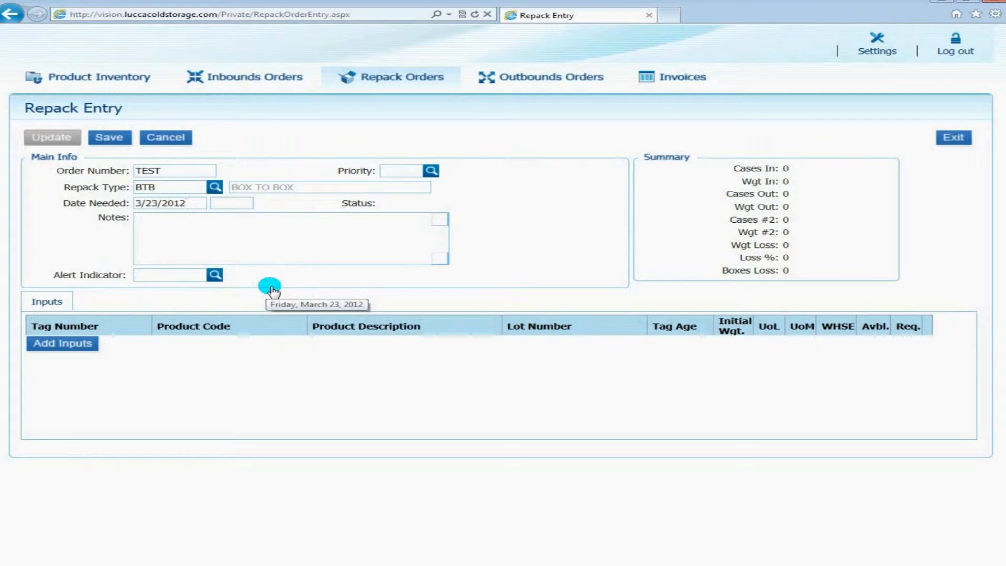
Step: Enter the order notes "MAKE 2PLTSX40 (CHILEAN) CLEMENTINES BOX TO BOX//USE SAME BOXES AND SAME PLTS" and, on a new line, "ONLY REMOVE DECAY"
left_click(174, 226)
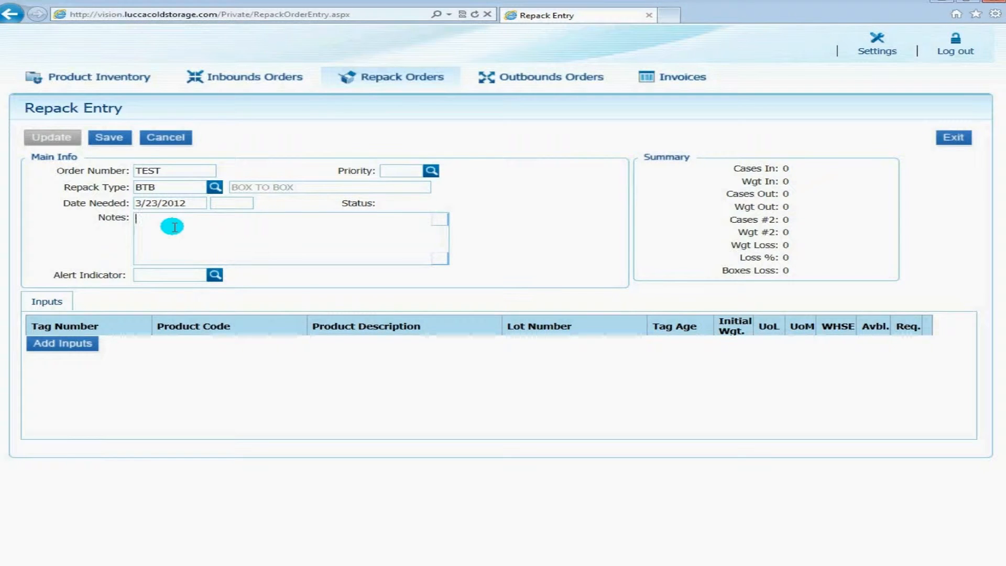
type("MAKE")
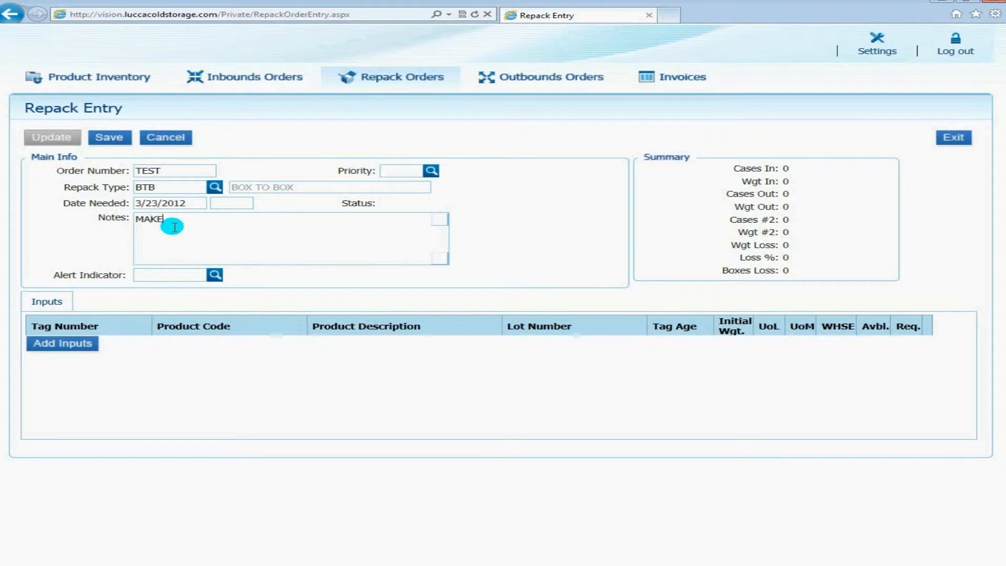
type(" 2PLTSX40  (CHIL")
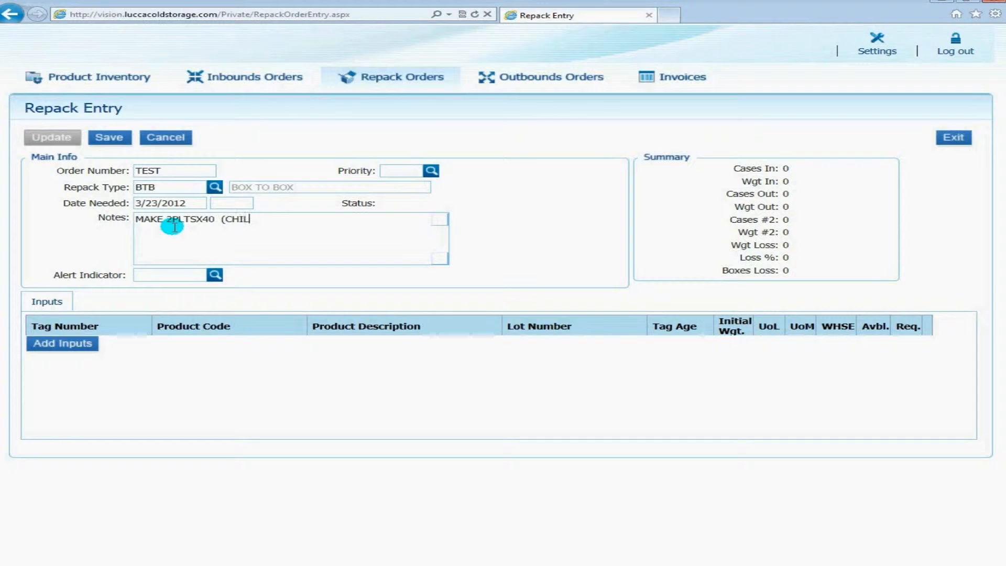
type("EAN) CLEMENTINES BOX TO B")
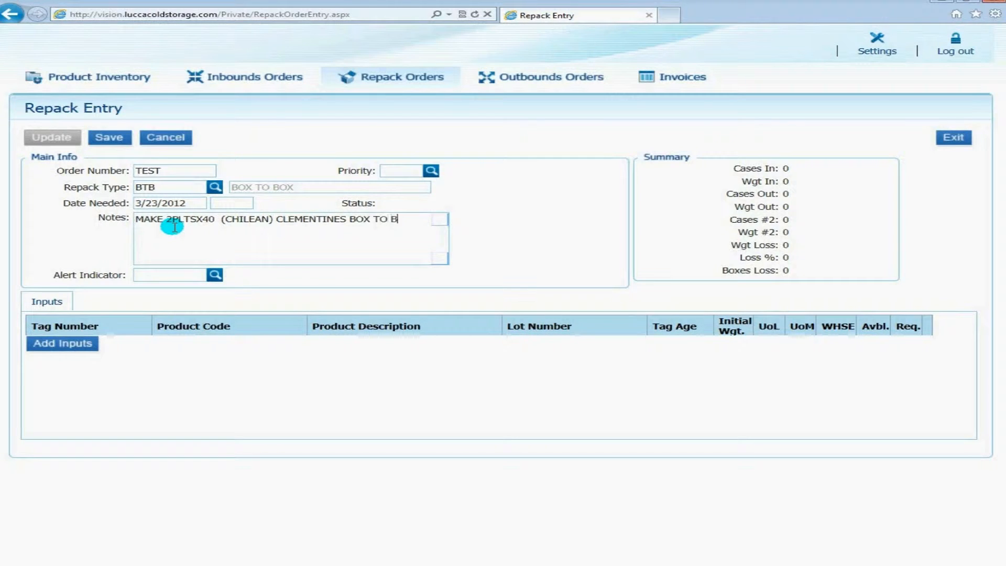
type("OX//")
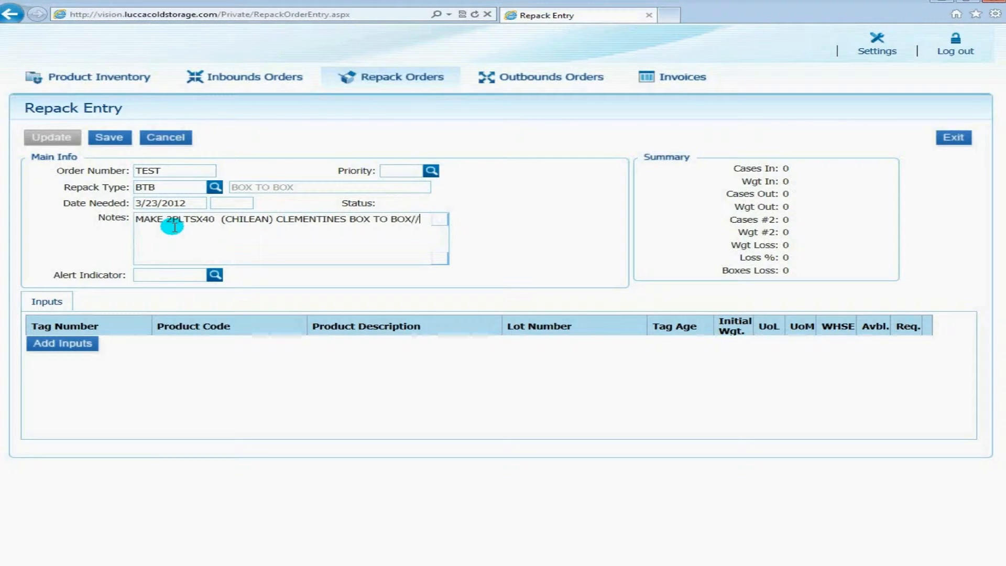
type("USE S")
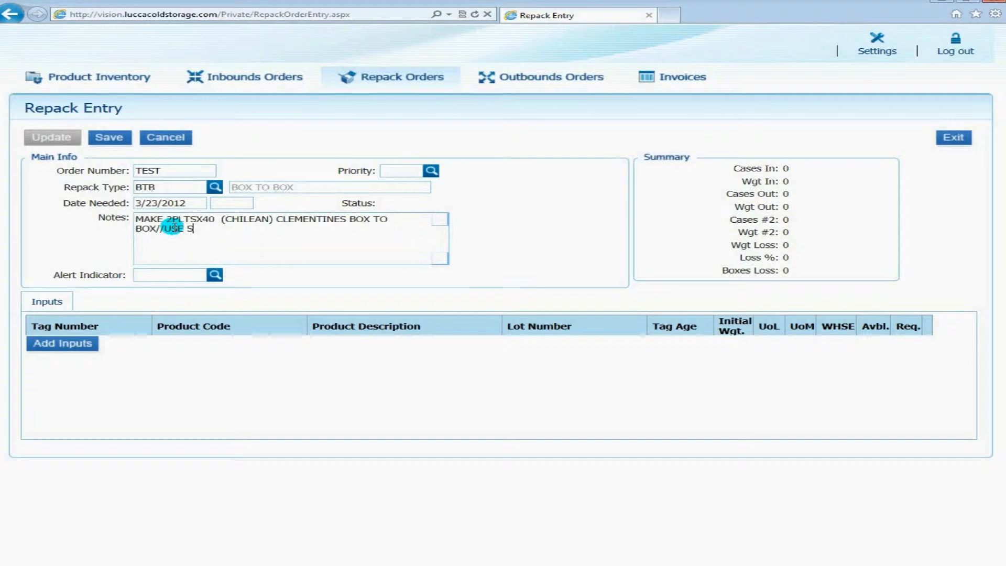
type("AME BOXES AND SAME PL")
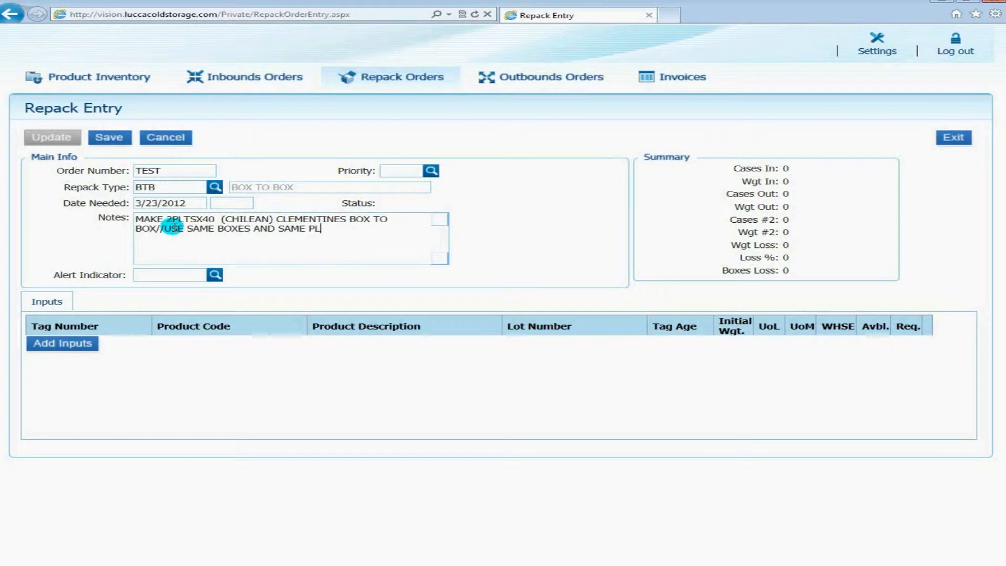
type("TS ")
type("ONLY R")
type("EMOVE DE")
type("CAY")
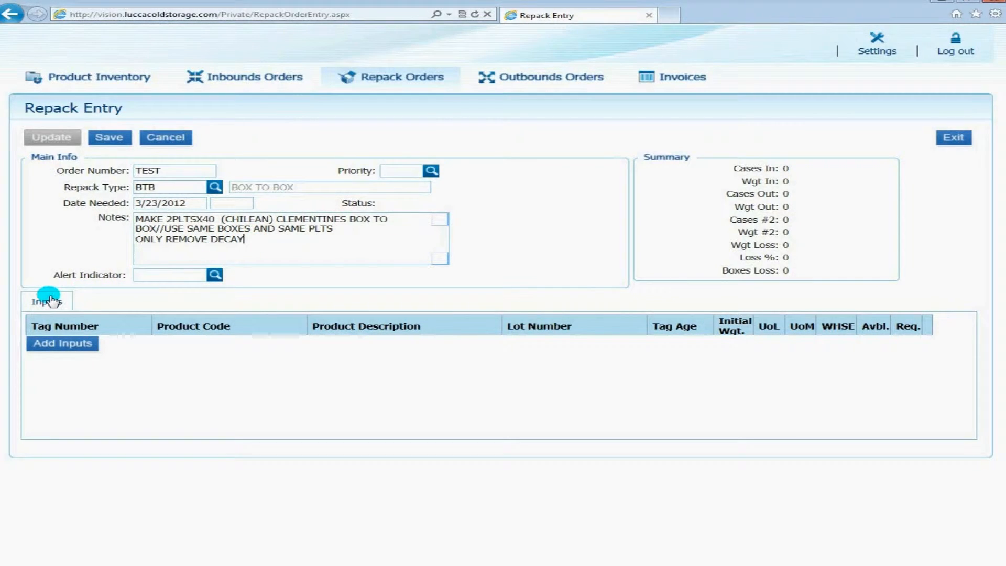
Step: Search the product items for the order's inputs by product code C*40* and lot number 206009*
left_click(52, 348)
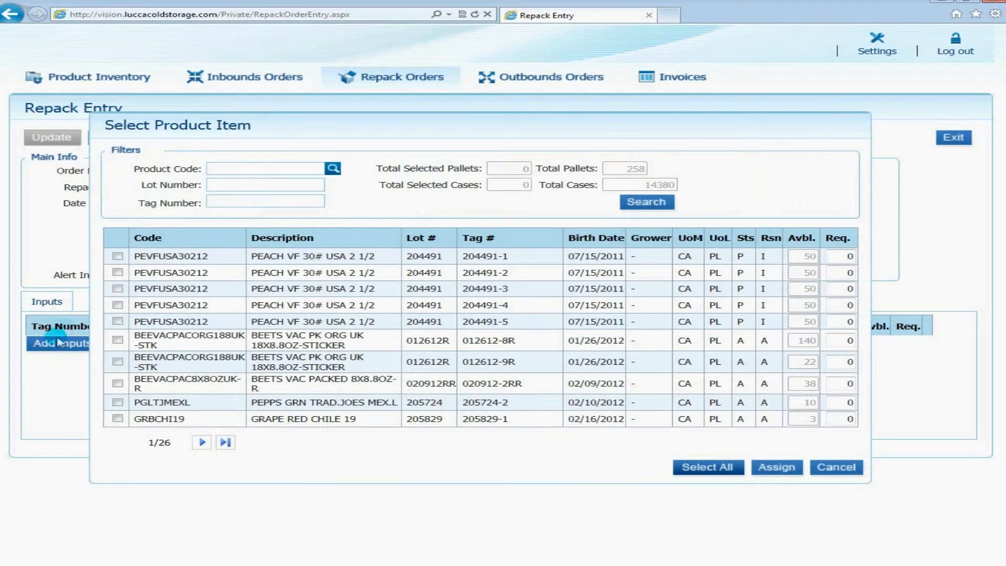
left_click(218, 171)
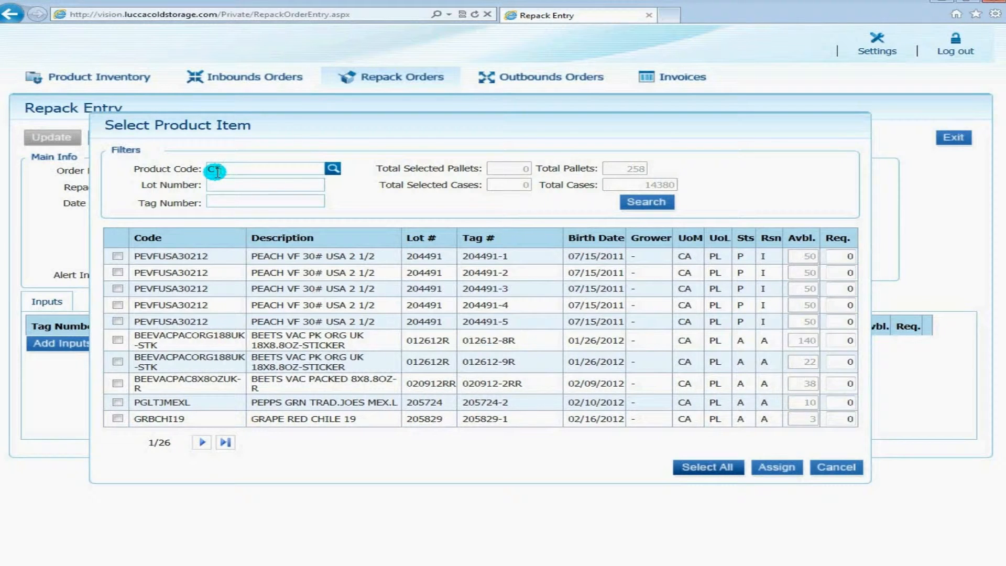
left_click(622, 200)
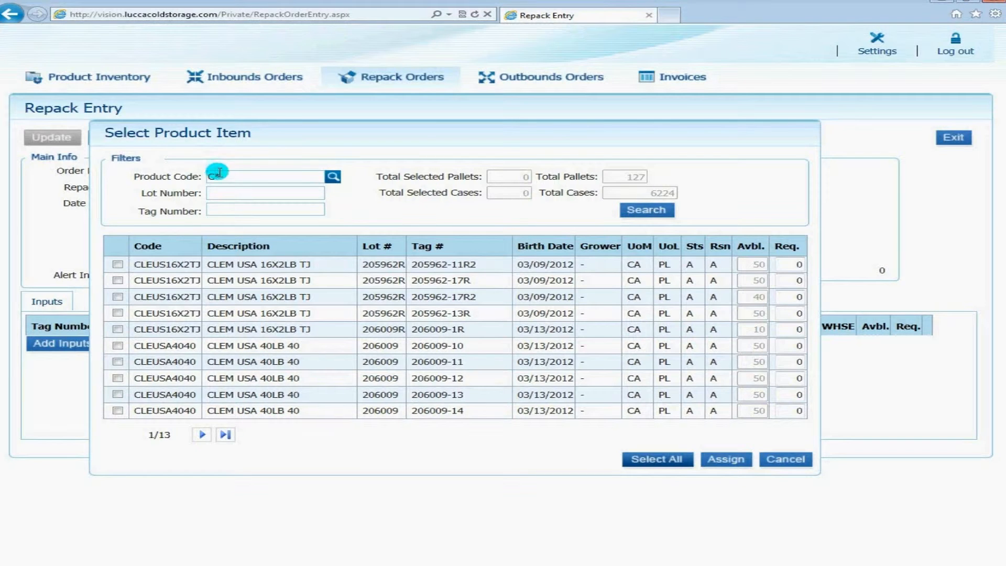
type("*40*")
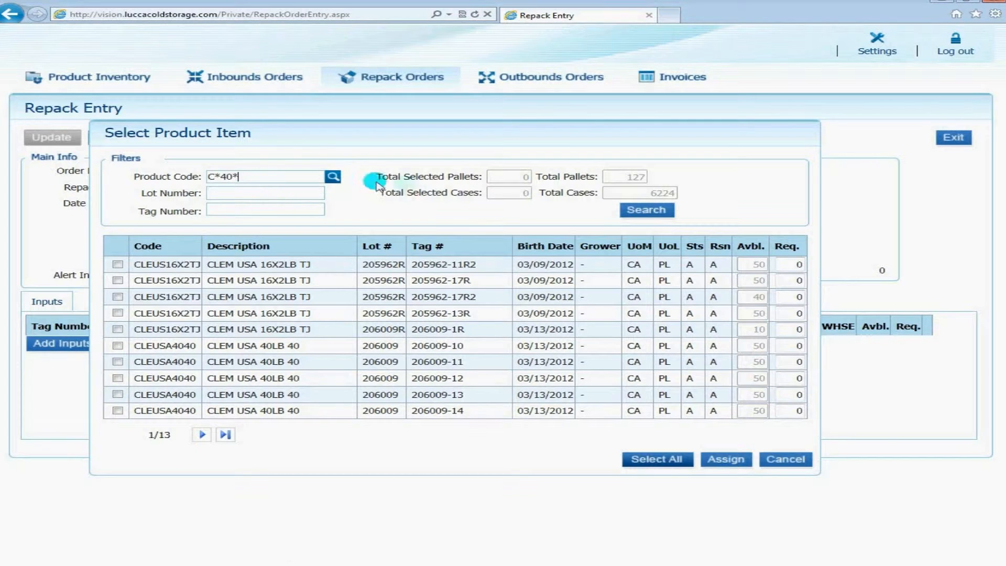
left_click(629, 209)
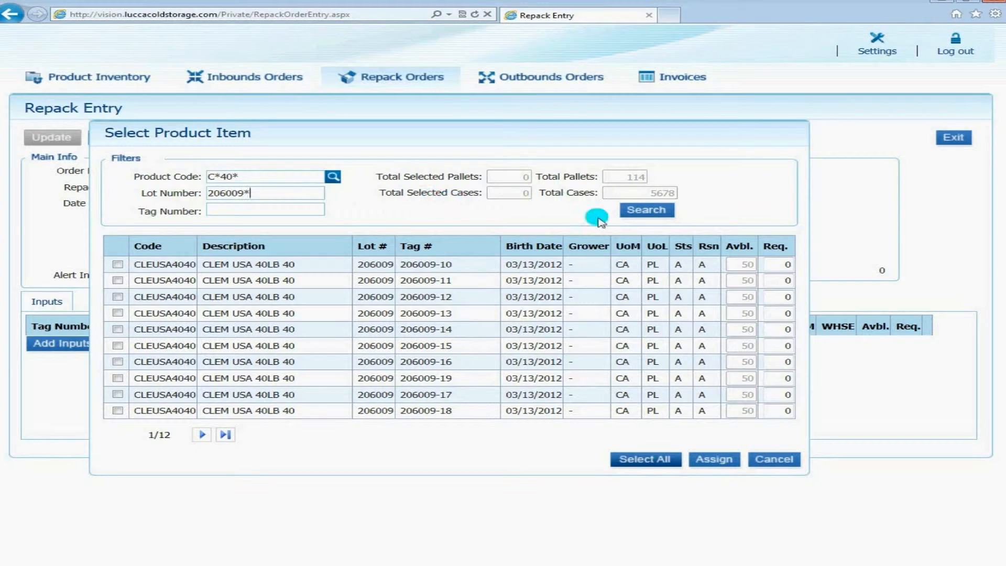
left_click(628, 211)
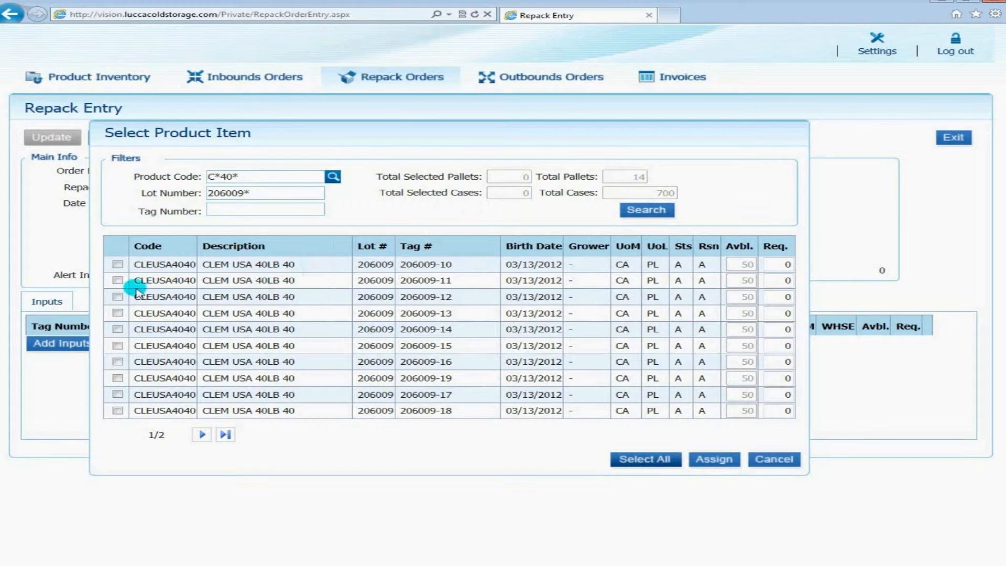
Step: Select the pallets with tags 206009-11, 206009-12 and 206009-13 and assign them to the repack order as inputs
left_click(117, 281)
left_click(119, 297)
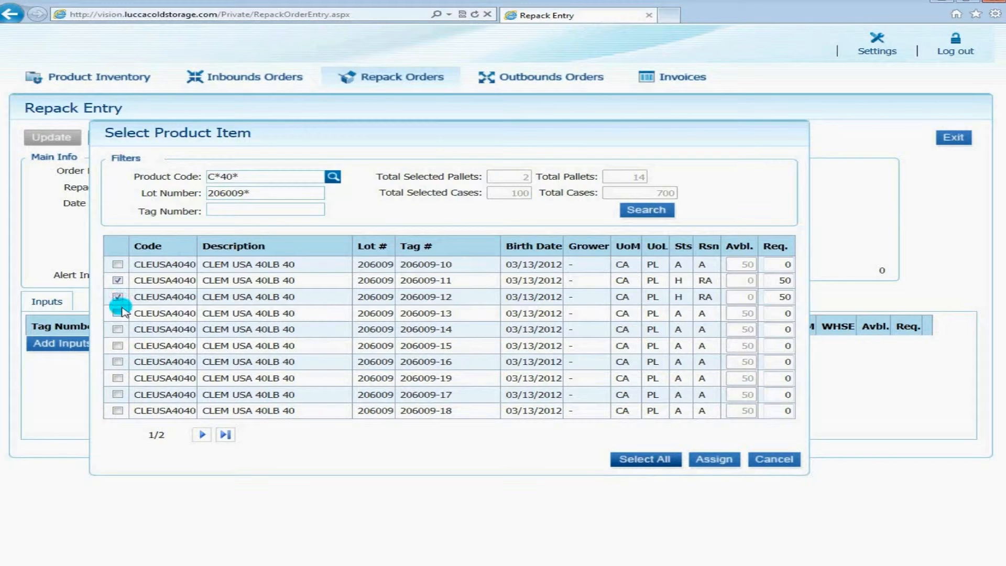
left_click(118, 313)
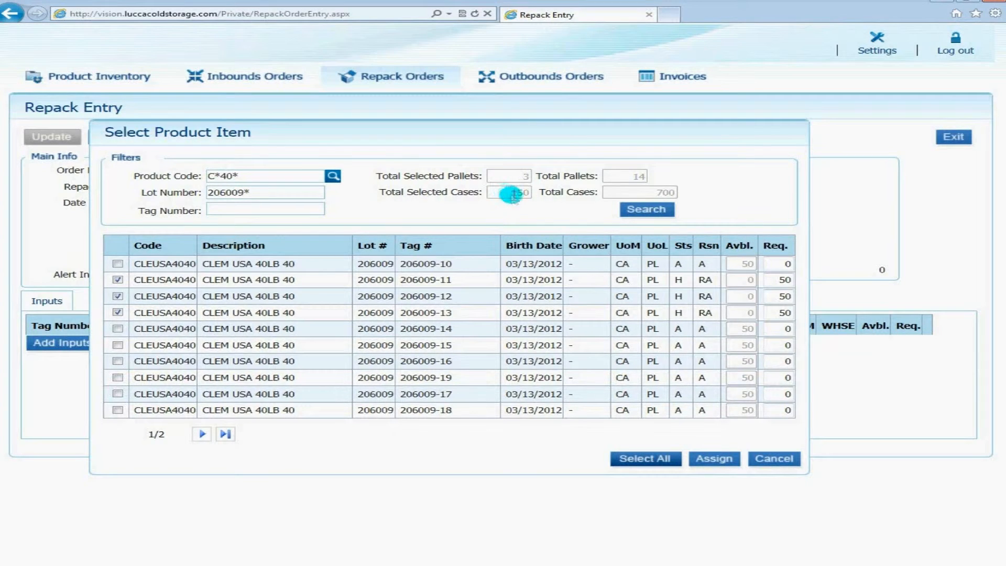
left_click(699, 460)
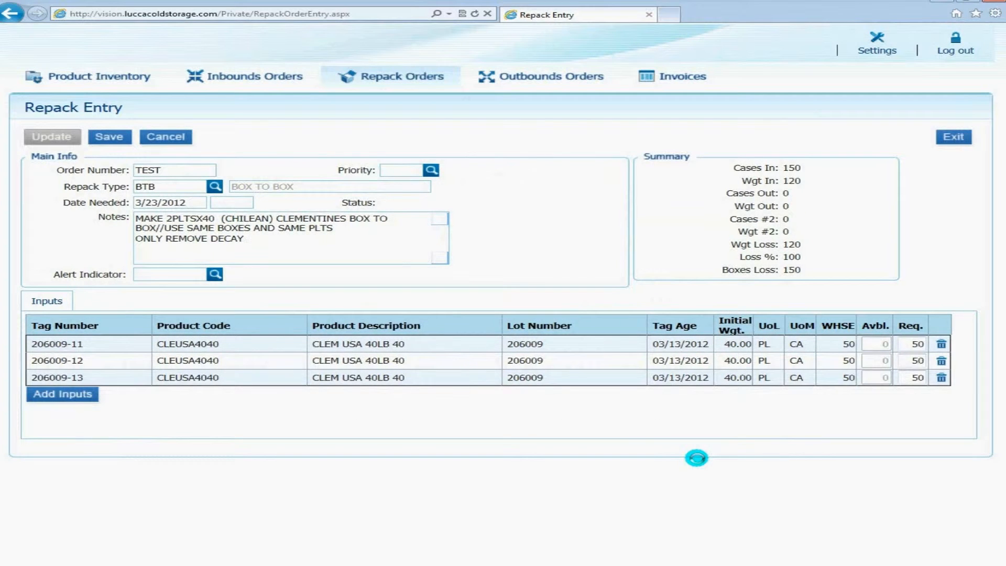
Step: Set the repack order's priority to Priority 1 and save the order
left_click(430, 169)
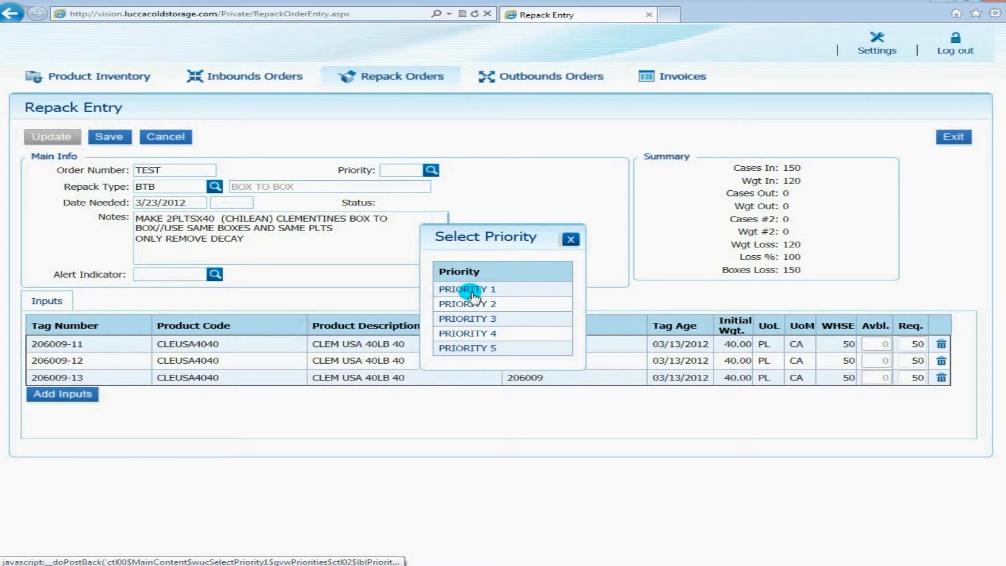
left_click(452, 290)
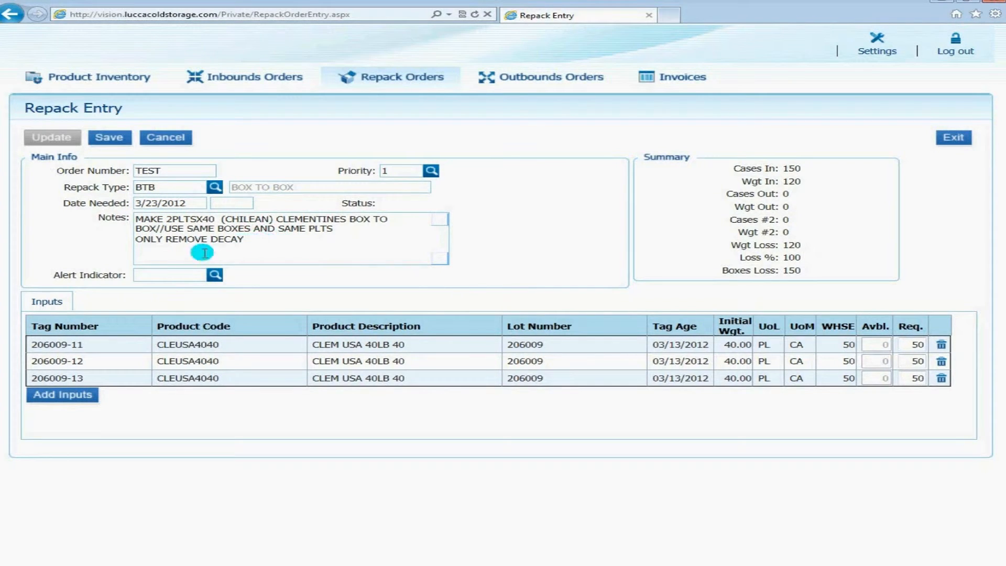
left_click(117, 139)
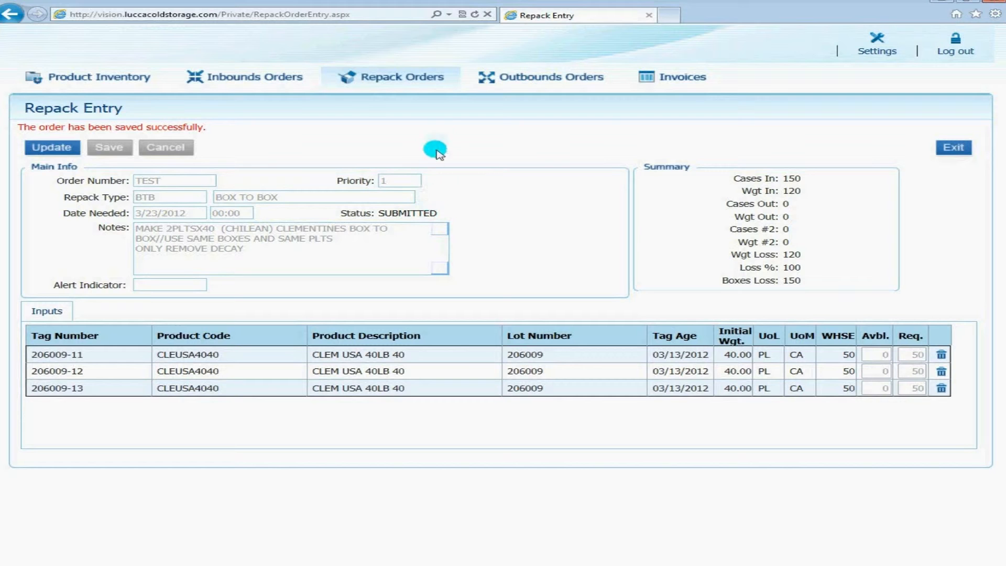
Step: Reopen the test order from the submitted repack orders, append "AND SKIN BREAKDOWN" to its notes and save it
left_click(393, 77)
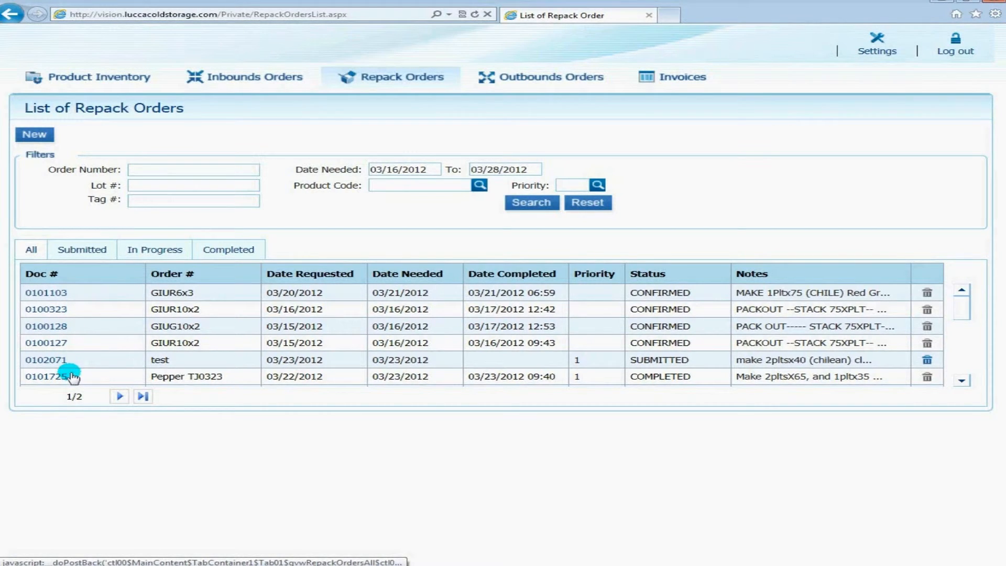
left_click(74, 252)
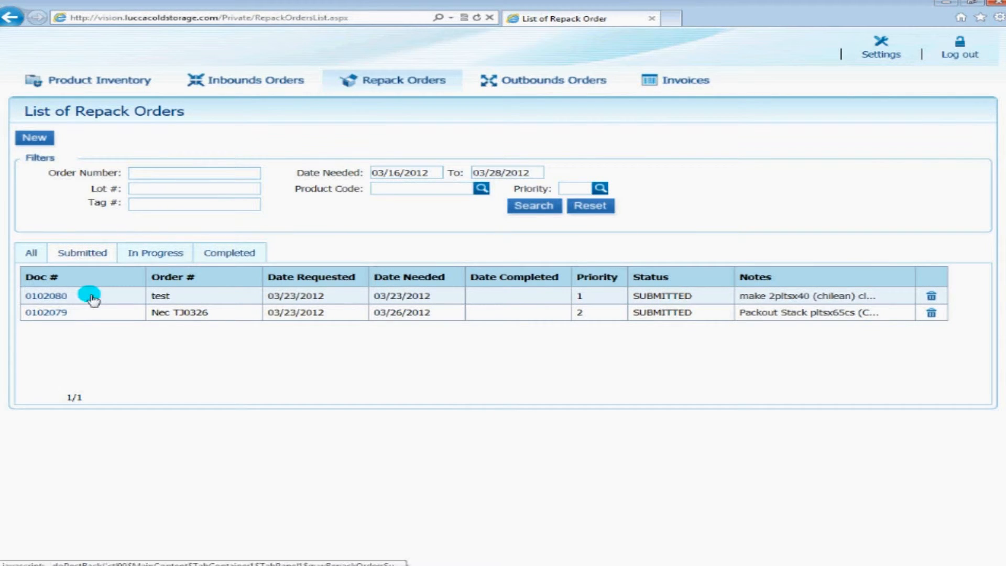
left_click(60, 297)
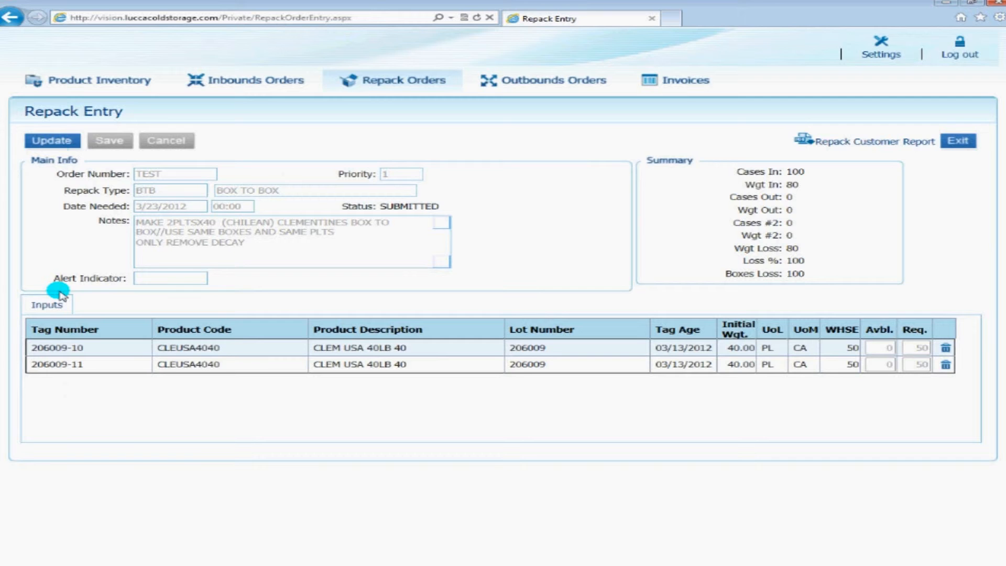
left_click(53, 142)
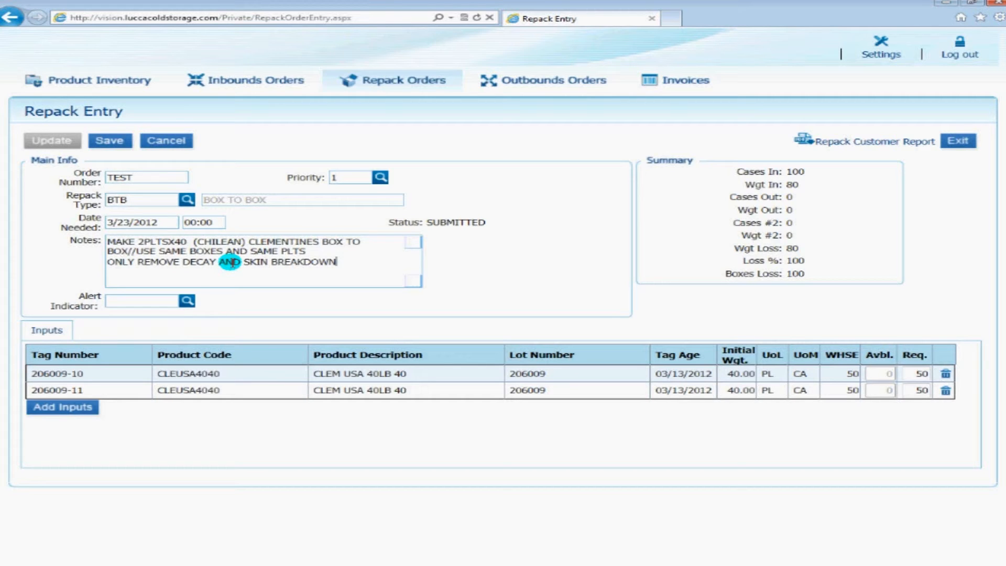
left_click(122, 142)
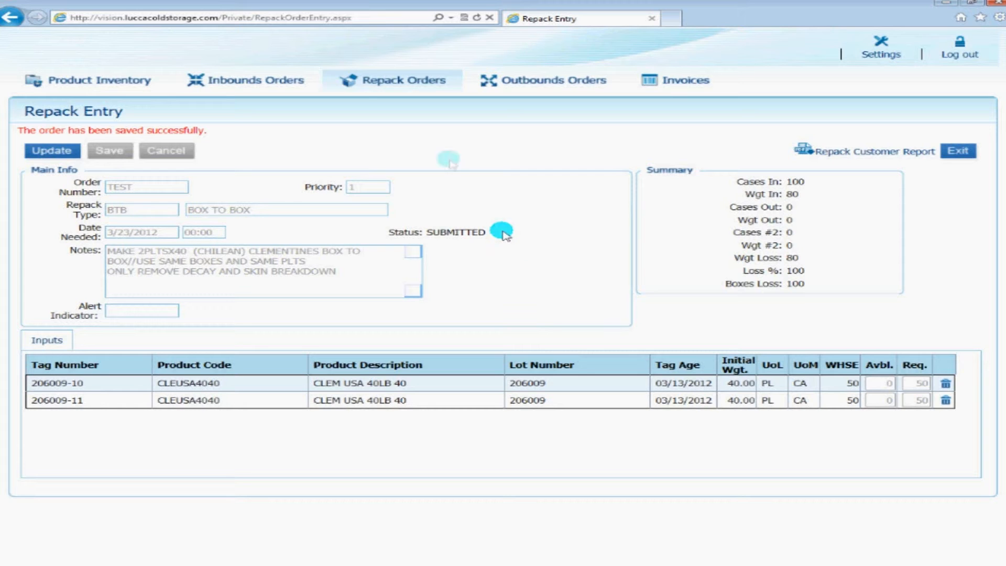
Step: List the repack orders in progress and open the nectarine order to view its details
left_click(387, 84)
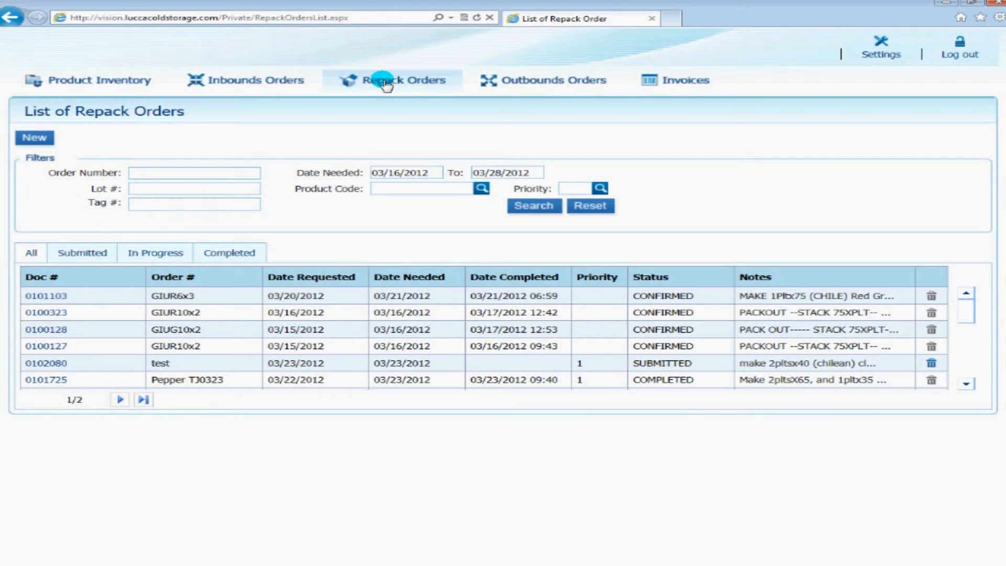
left_click(144, 253)
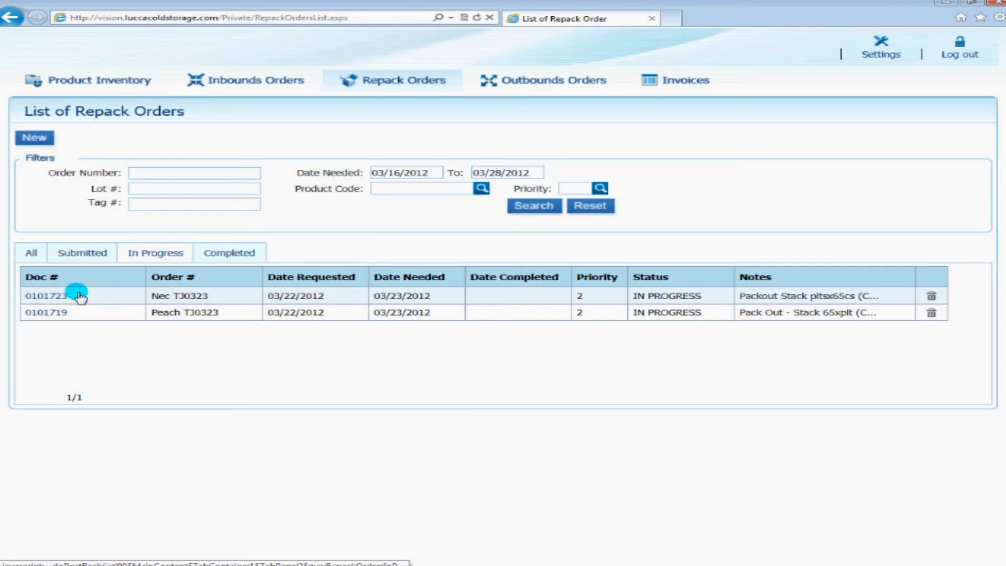
left_click(56, 296)
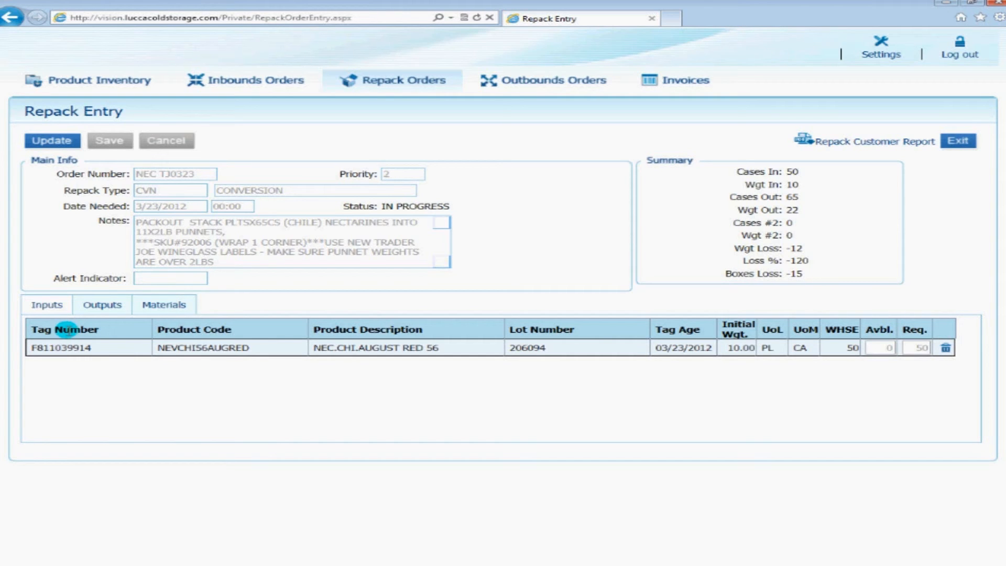
Step: View the nectarine order's outputs, and return to the repack orders list showing only completed orders
left_click(95, 307)
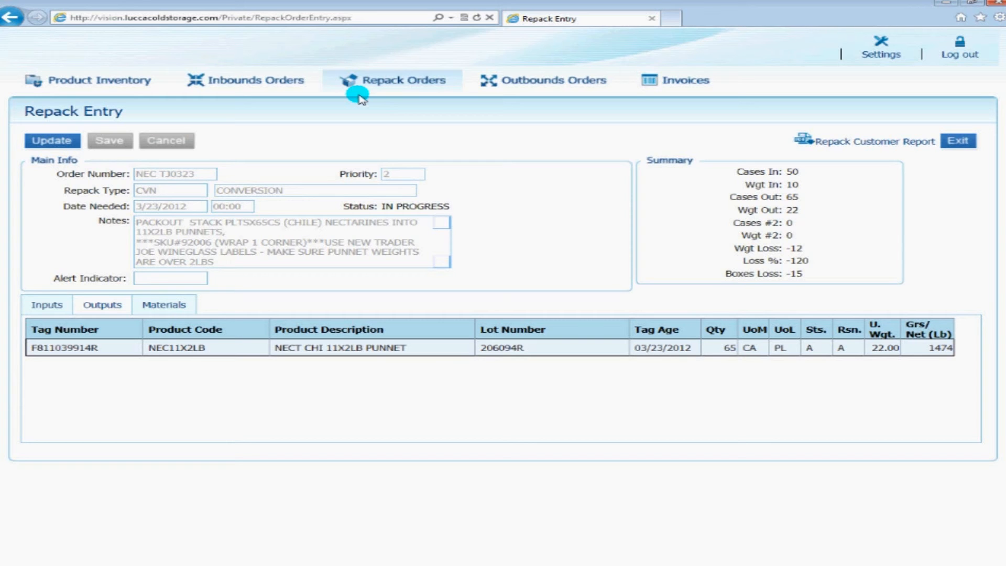
left_click(386, 82)
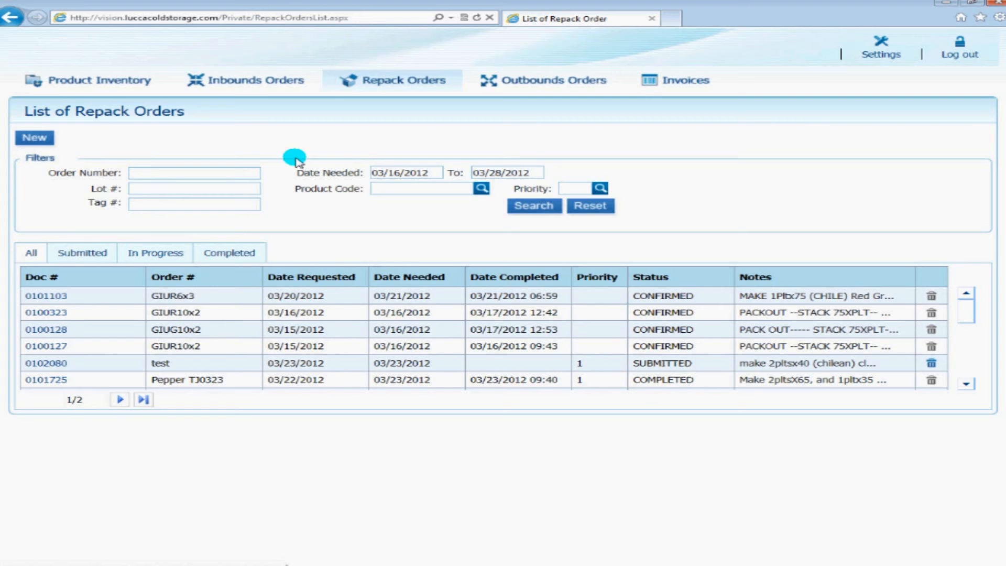
left_click(233, 254)
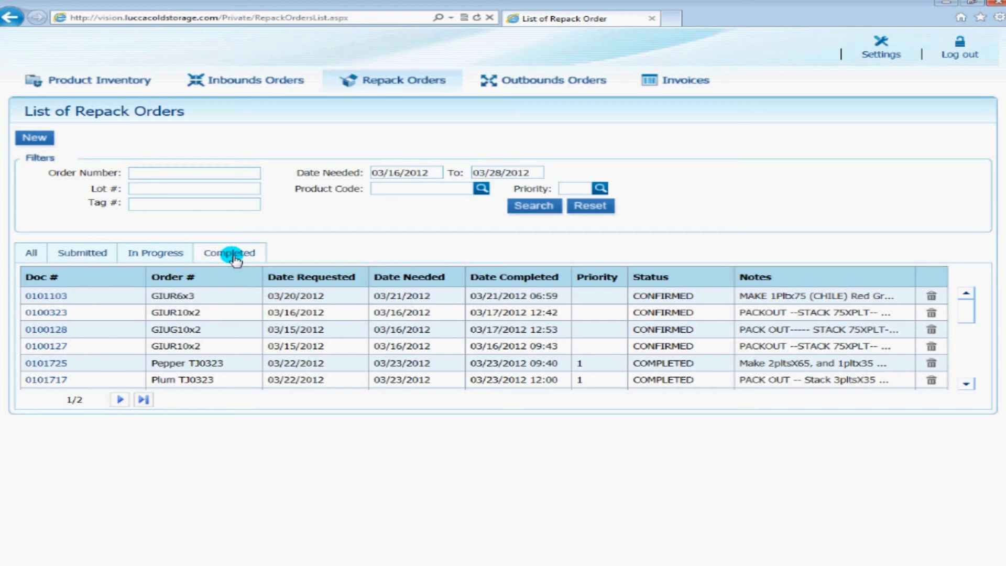
Step: Examine the materials used in the completed red grape order needed 03/21/2012 and open its Repack Customer Report
left_click(46, 295)
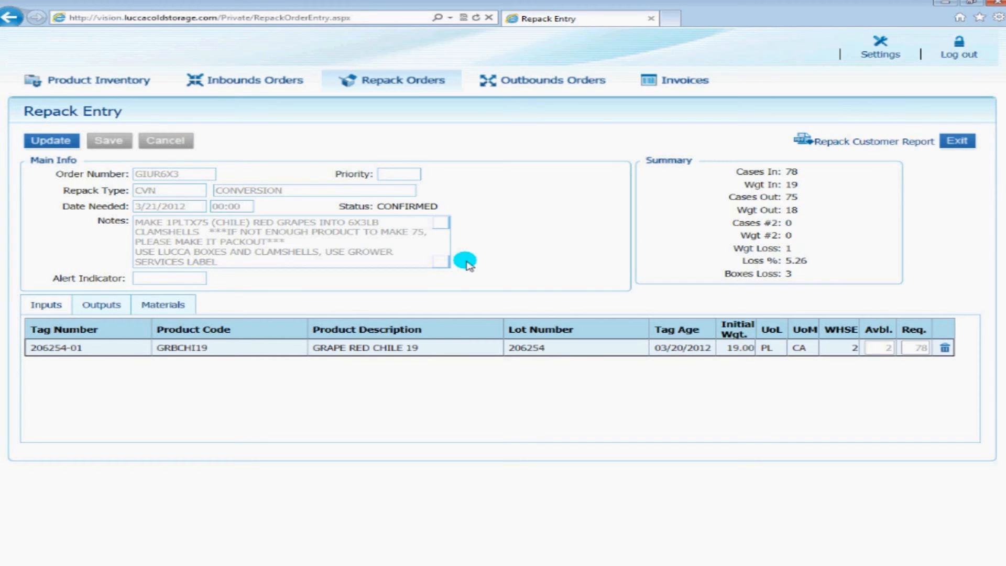
left_click(177, 304)
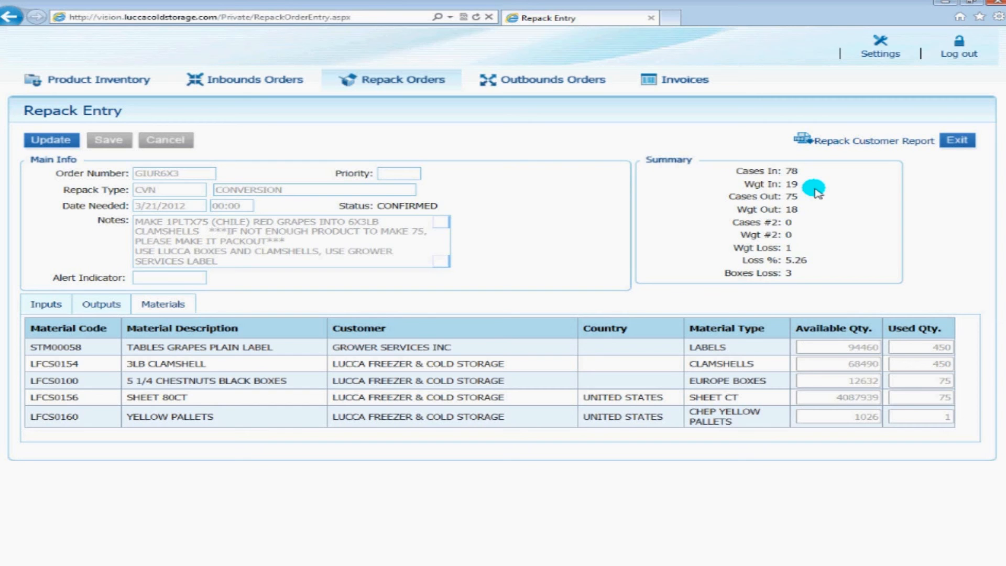
left_click(858, 143)
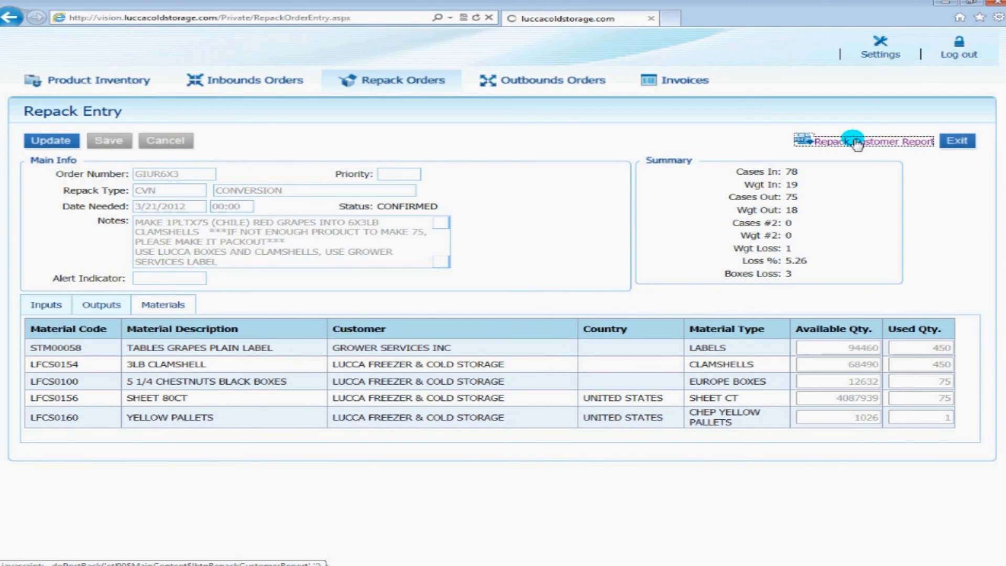